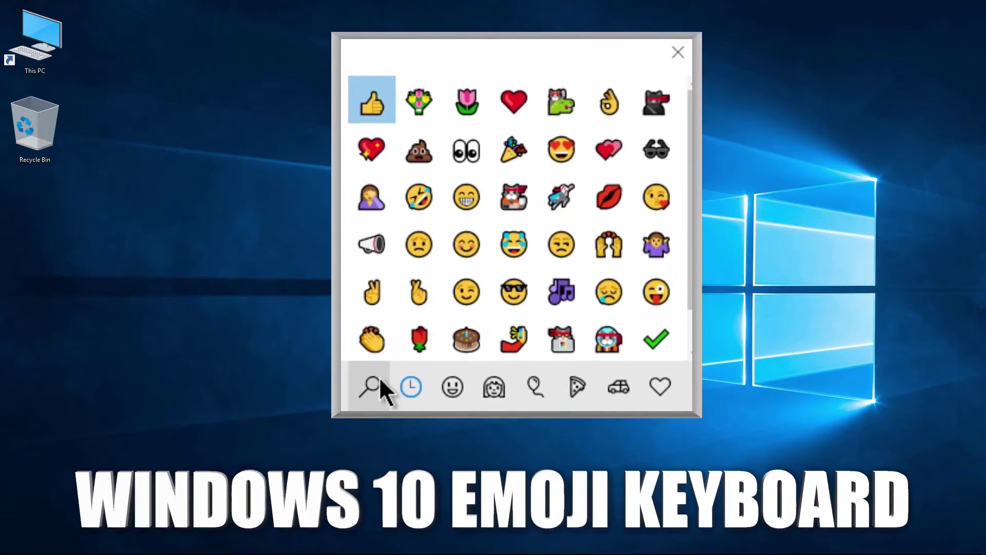
# Step: Start an emoji search from the emoji panel's search magnifier
pyautogui.click(373, 385)
pyautogui.write('poop')
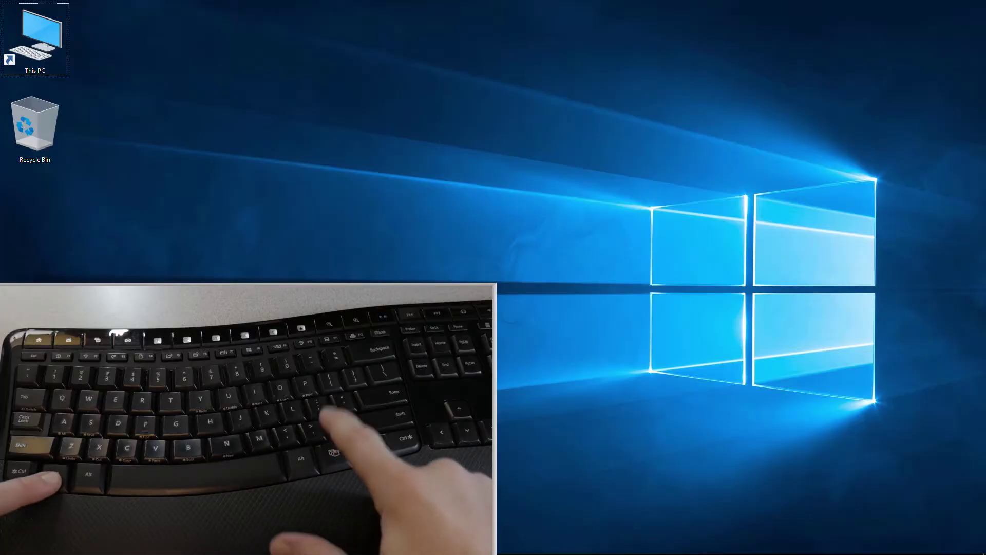
# Step: Open the emoji panel with Win + period, dismiss it, then reopen it
pyautogui.press('super+period')
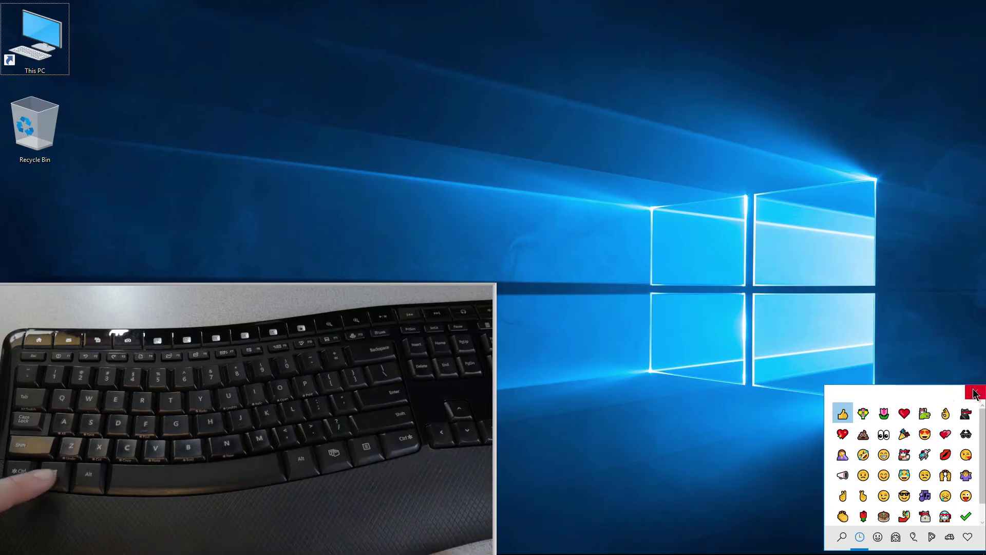
pyautogui.press('Escape')
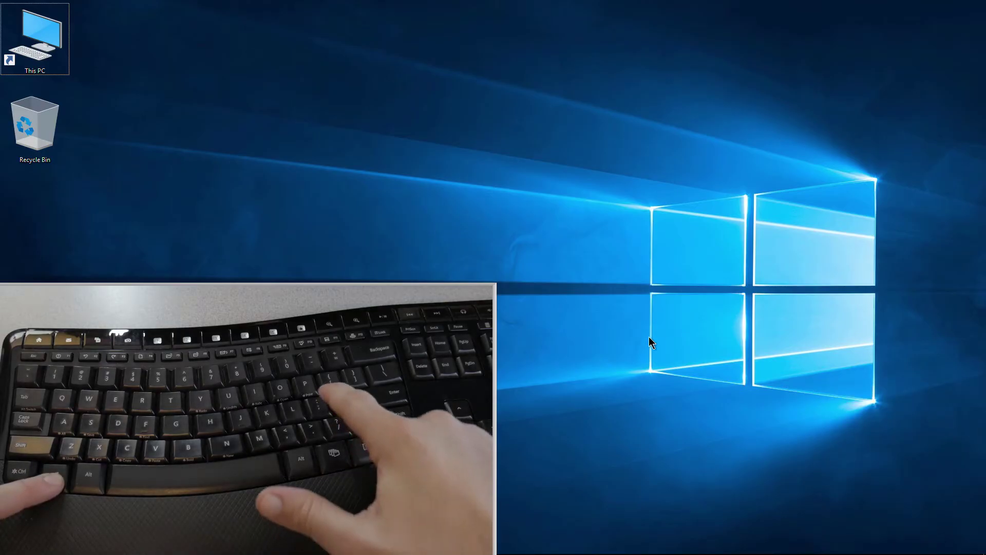
pyautogui.press('super+period')
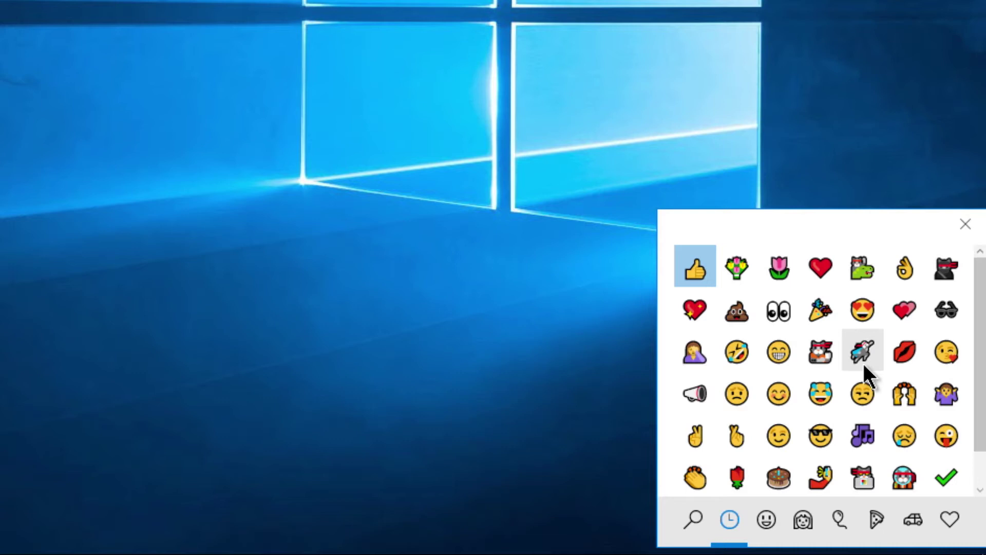
# Step: Search 'poop', set People emojis to a darker skin tone, and close the panel
pyautogui.click(694, 519)
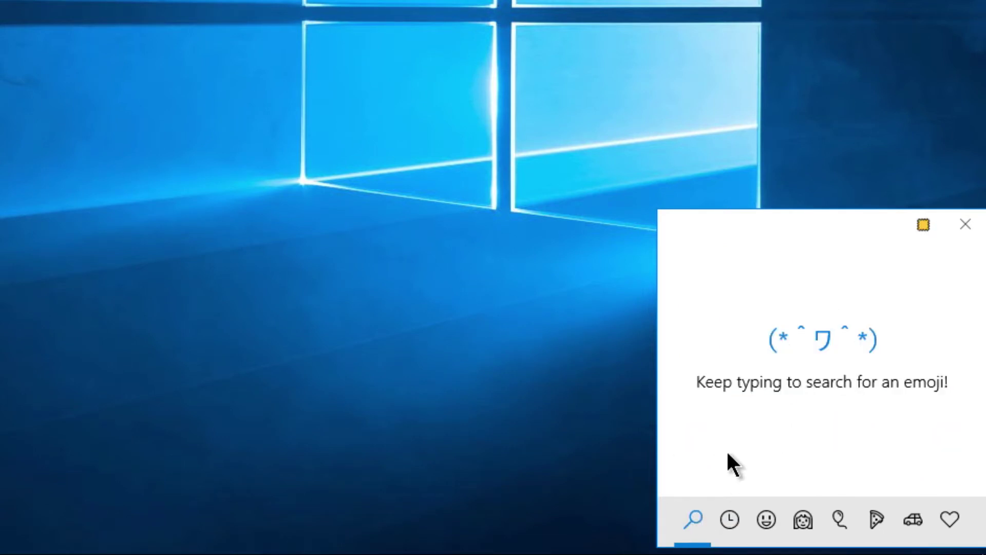
pyautogui.write('poop')
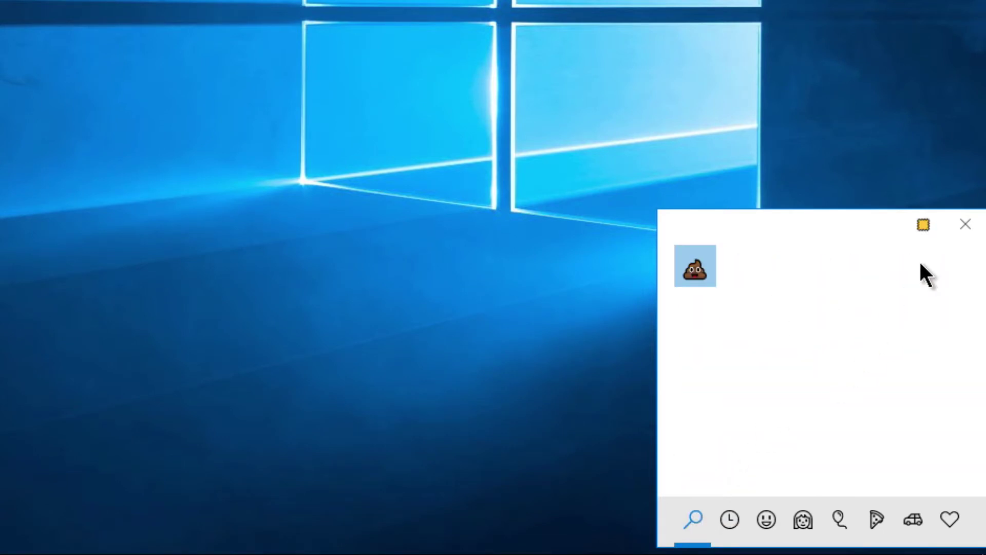
pyautogui.click(802, 522)
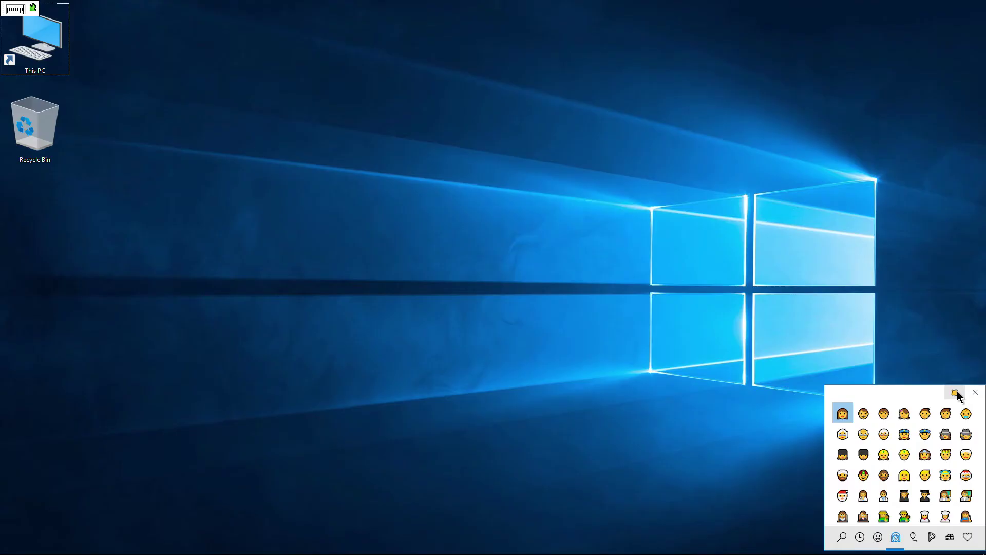
pyautogui.click(956, 395)
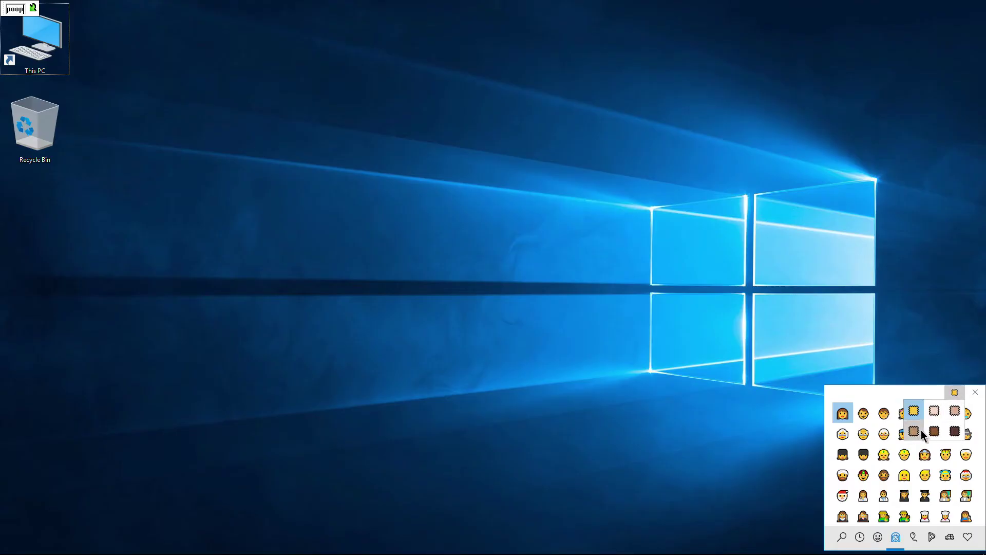
pyautogui.click(946, 416)
pyautogui.click(974, 393)
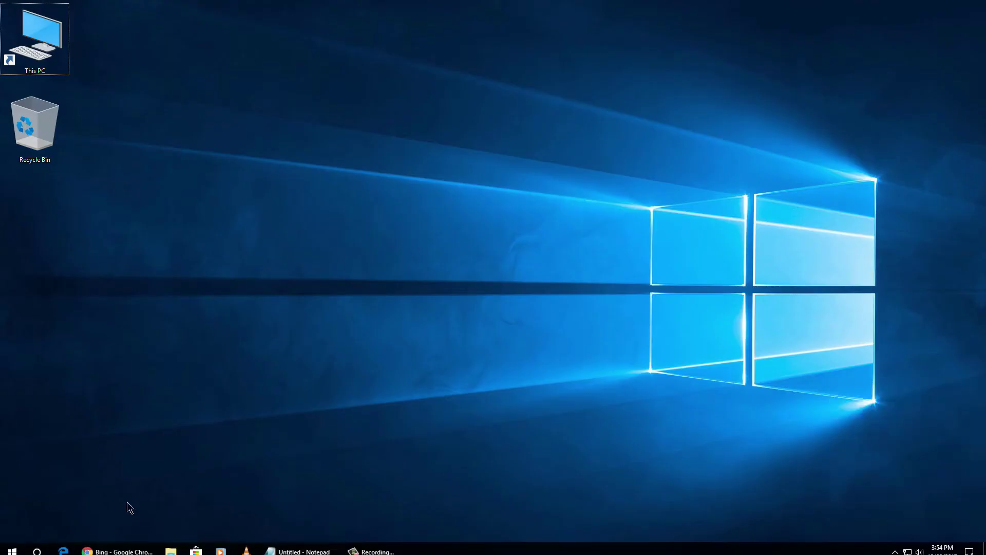
# Step: Bring the Chrome Bing window forward and focus its empty search box
pyautogui.click(116, 544)
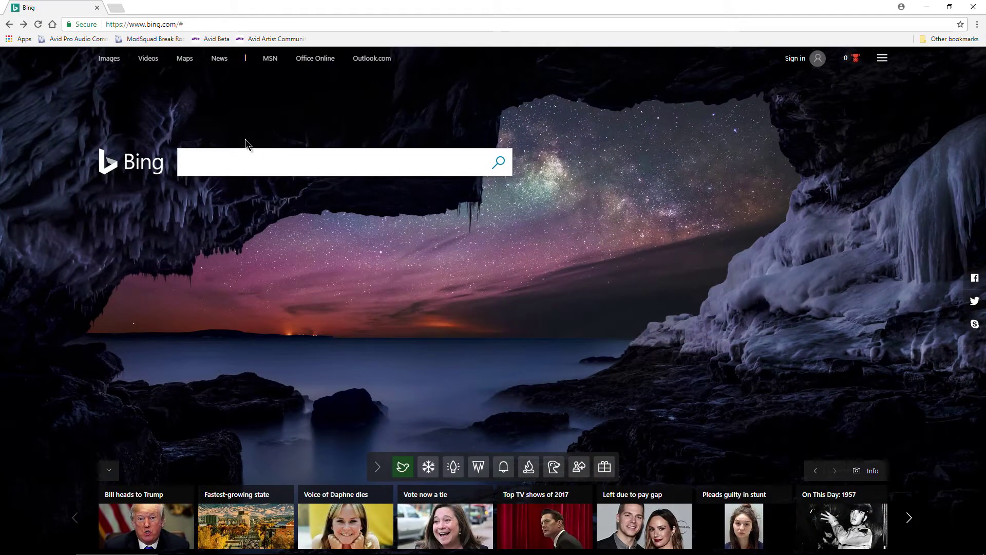
pyautogui.click(234, 157)
pyautogui.click(578, 324)
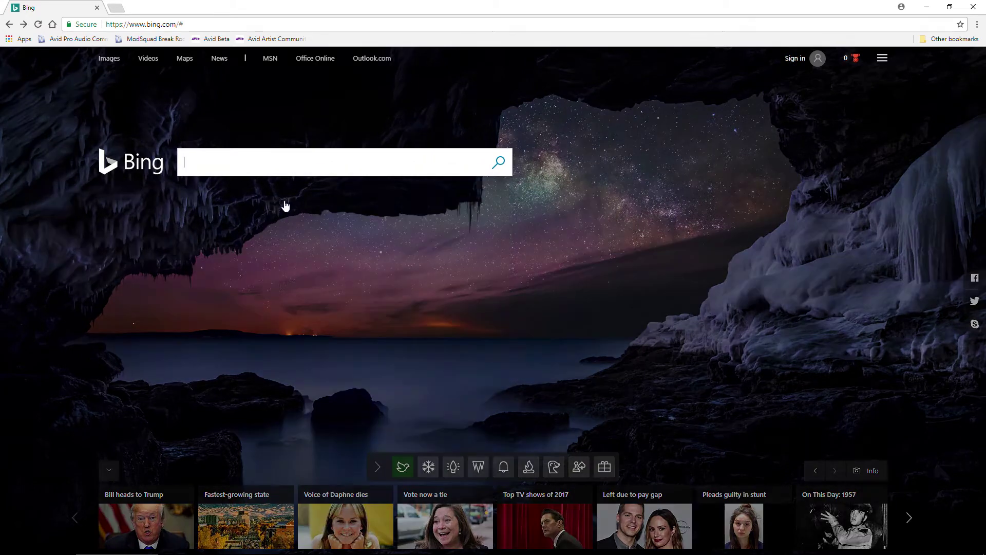
# Step: Insert a smiley into the Bing search box from the emoji panel
pyautogui.click(286, 162)
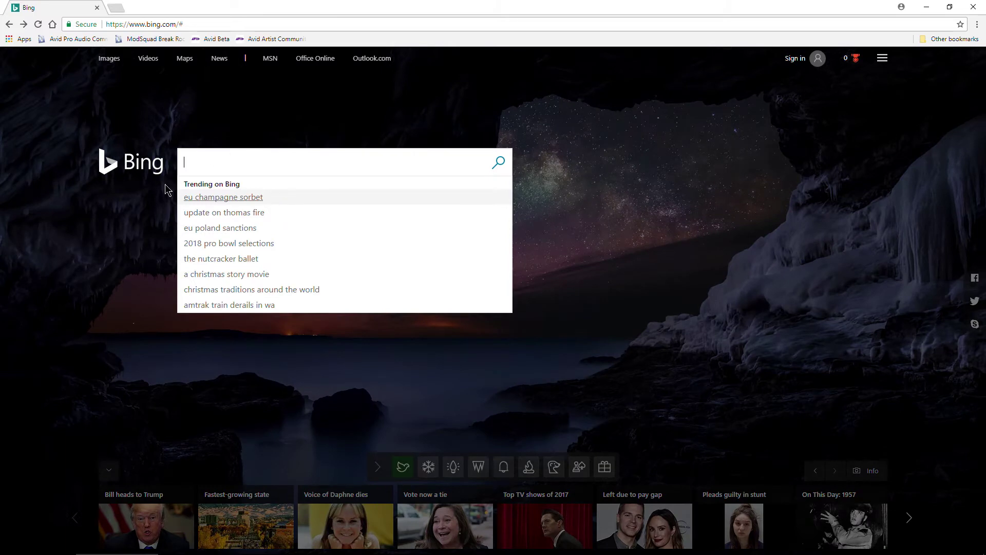
pyautogui.press('super+period')
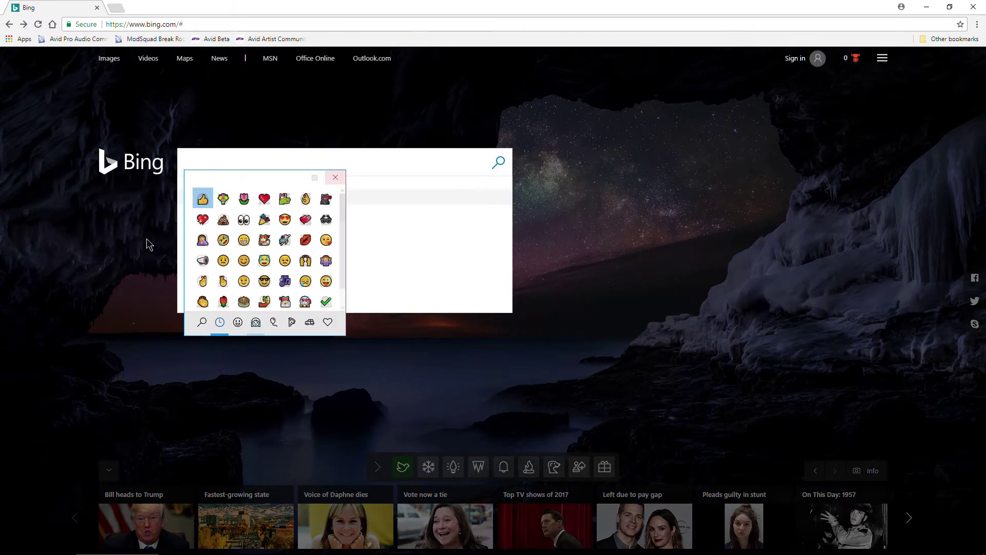
pyautogui.click(223, 259)
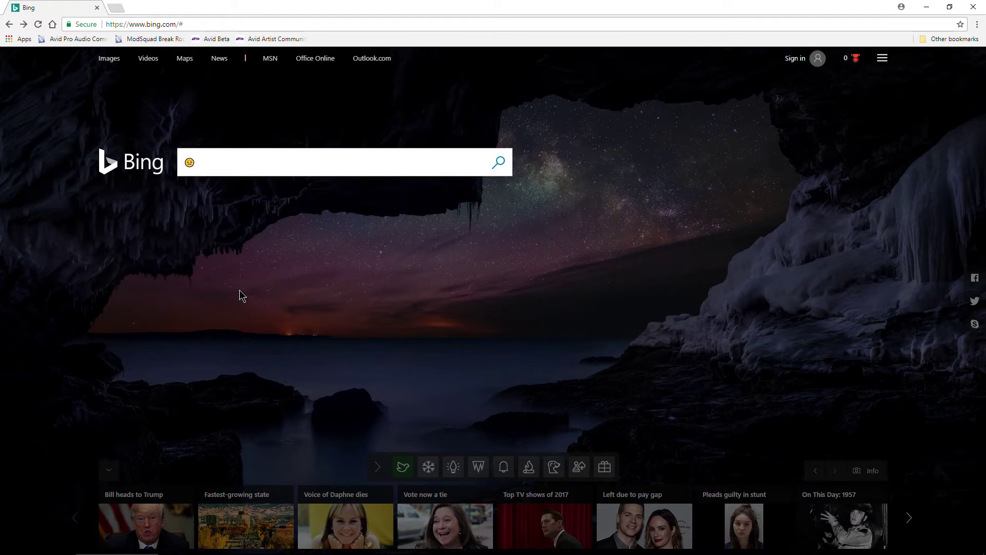
# Step: Add two more emojis to the Bing search box from the reopened panel
pyautogui.press('super+period')
pyautogui.click(266, 322)
pyautogui.click(275, 260)
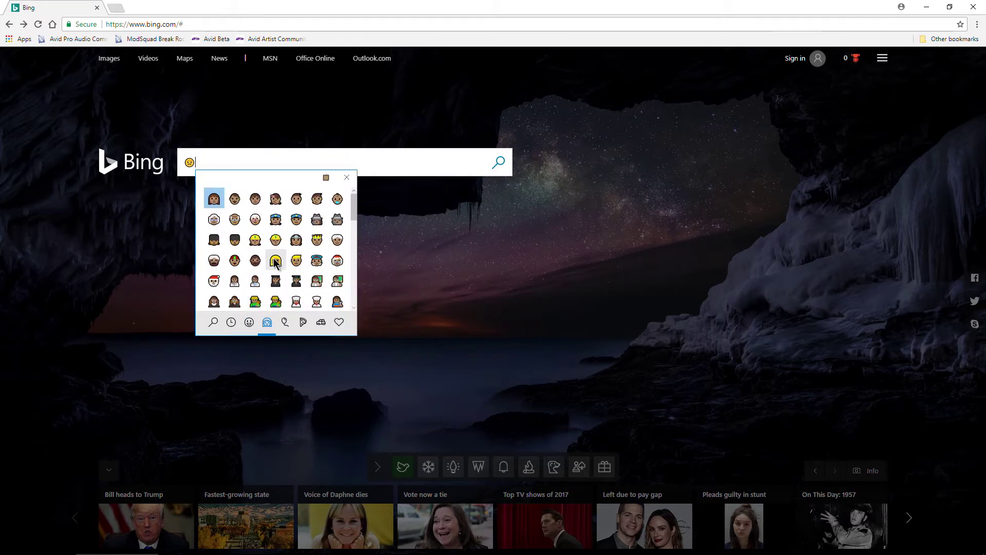
# Step: Replace the Chrome address with the 🤣 emoji and search for its meaning
pyautogui.click(231, 24)
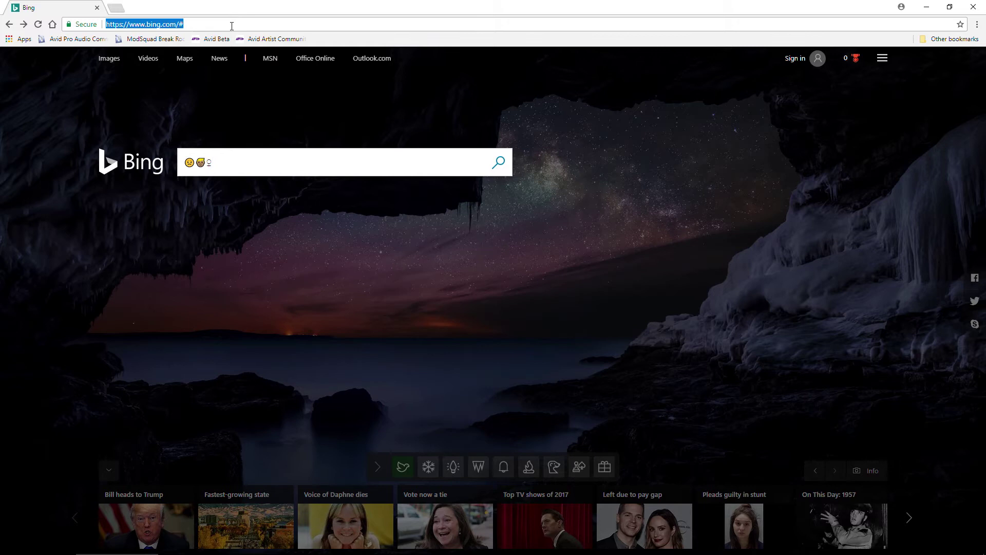
pyautogui.press('super+period')
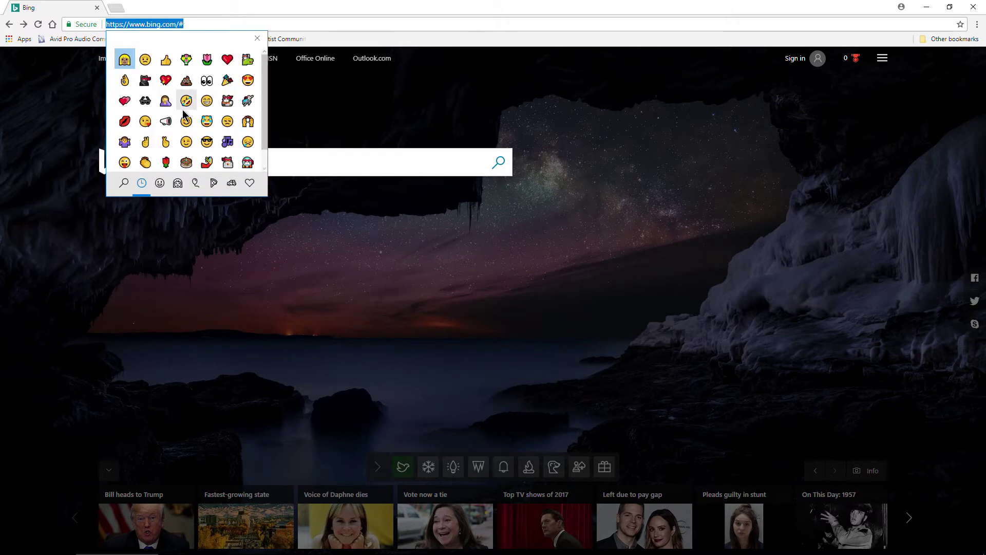
pyautogui.click(114, 105)
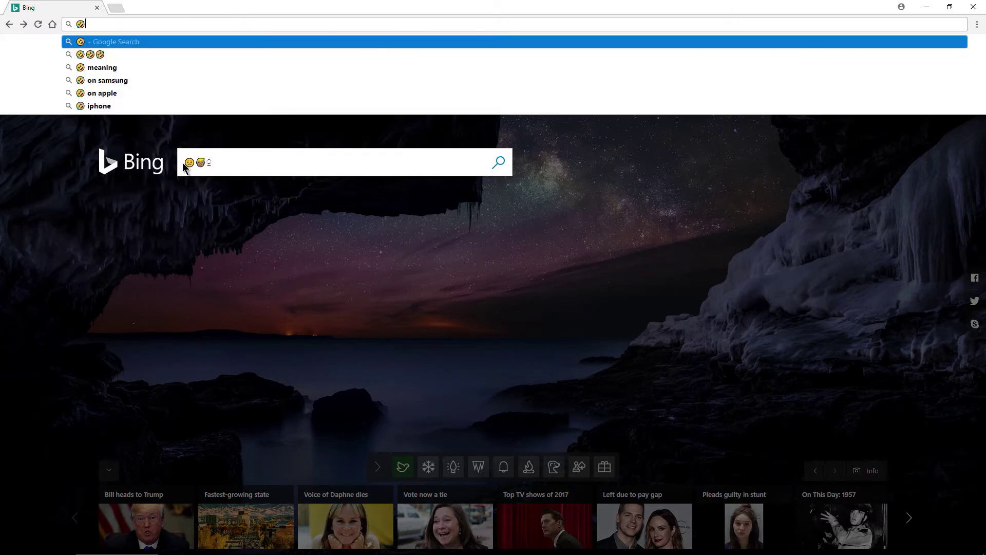
pyautogui.click(102, 67)
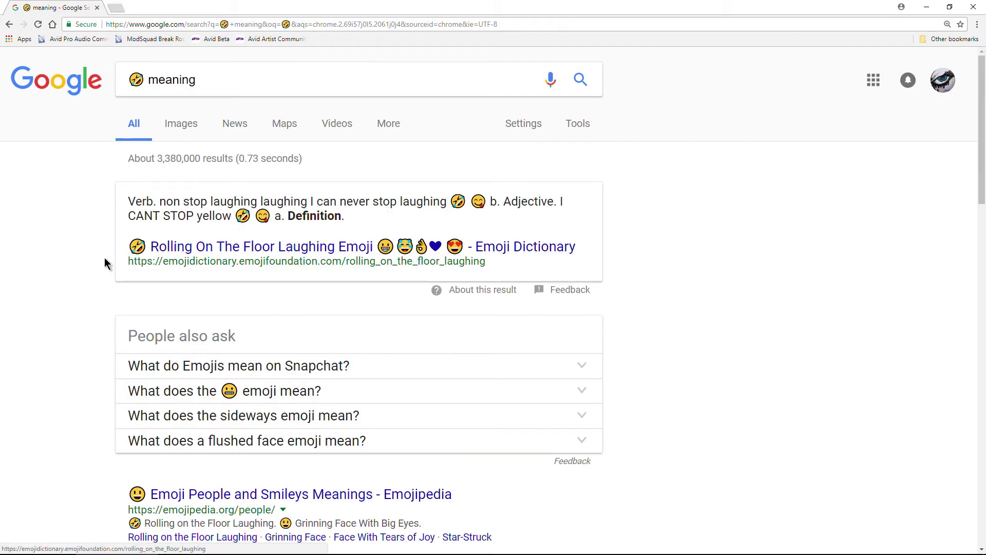
pyautogui.scroll(-5, 104, 257)
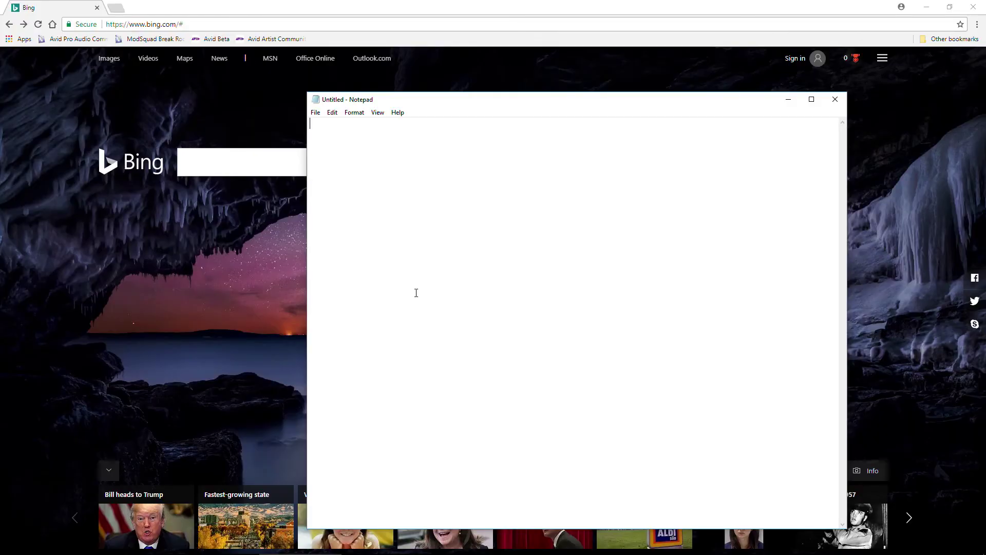
# Step: Insert a smiley and a crossed-fingers emoji into Notepad, then refocus the Bing search box
pyautogui.press('super+period')
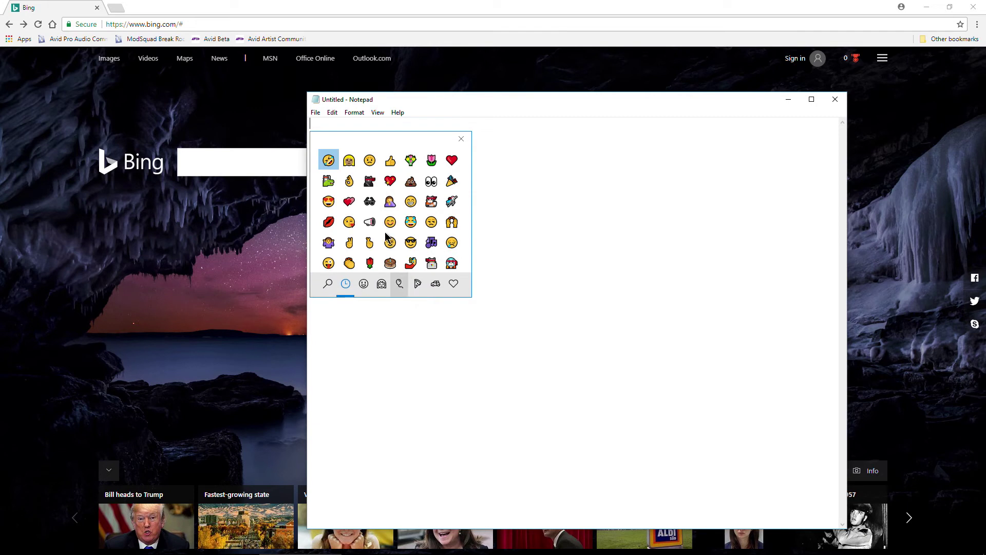
pyautogui.click(390, 237)
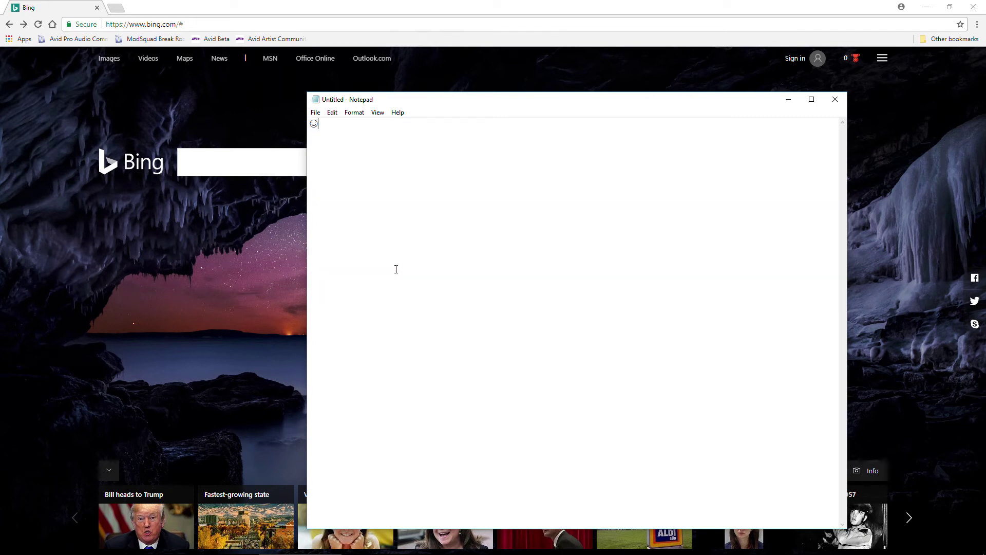
pyautogui.press('super+period')
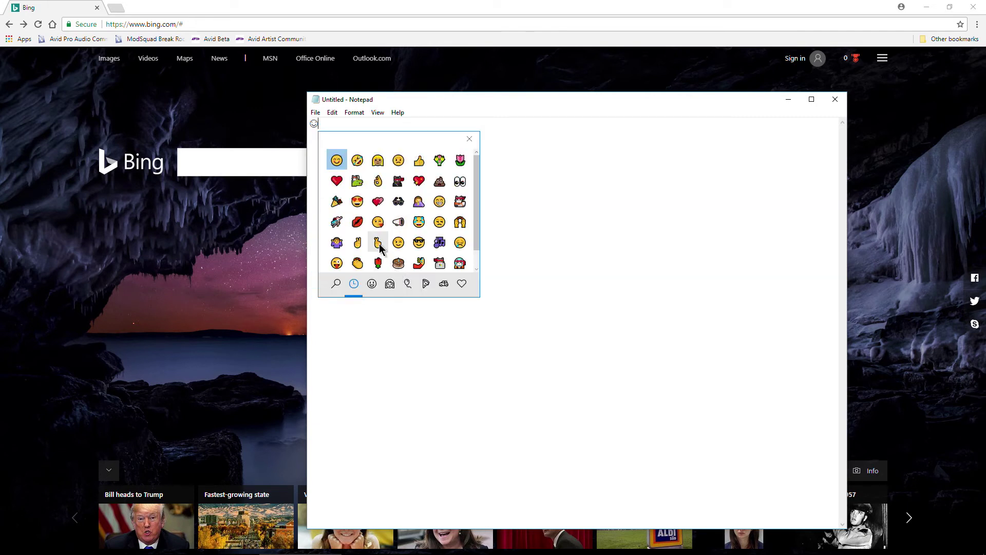
pyautogui.click(378, 243)
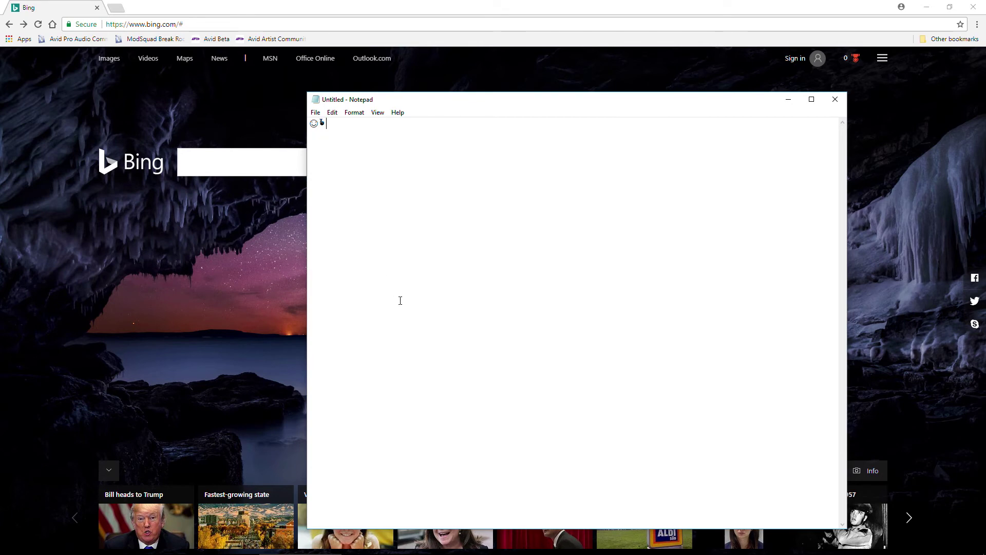
pyautogui.click(258, 167)
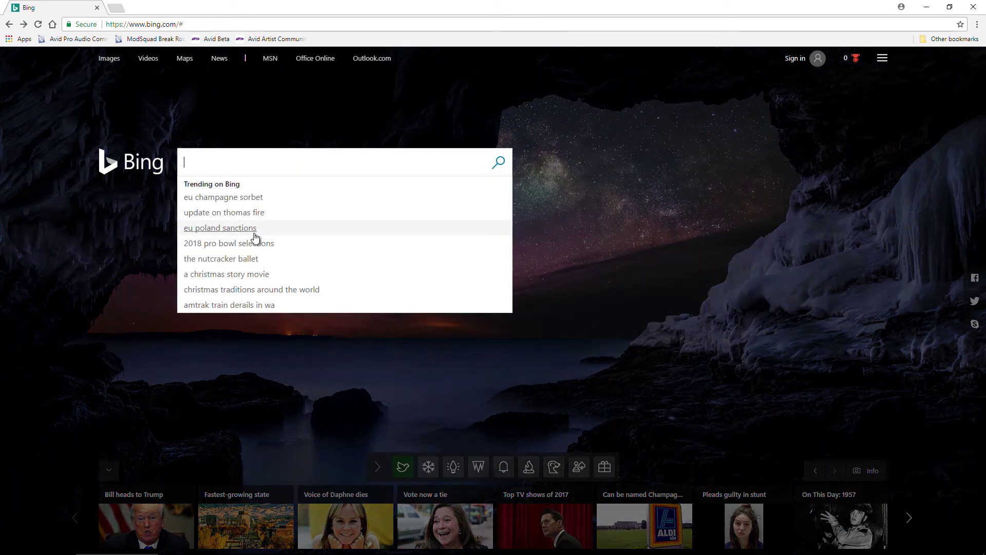